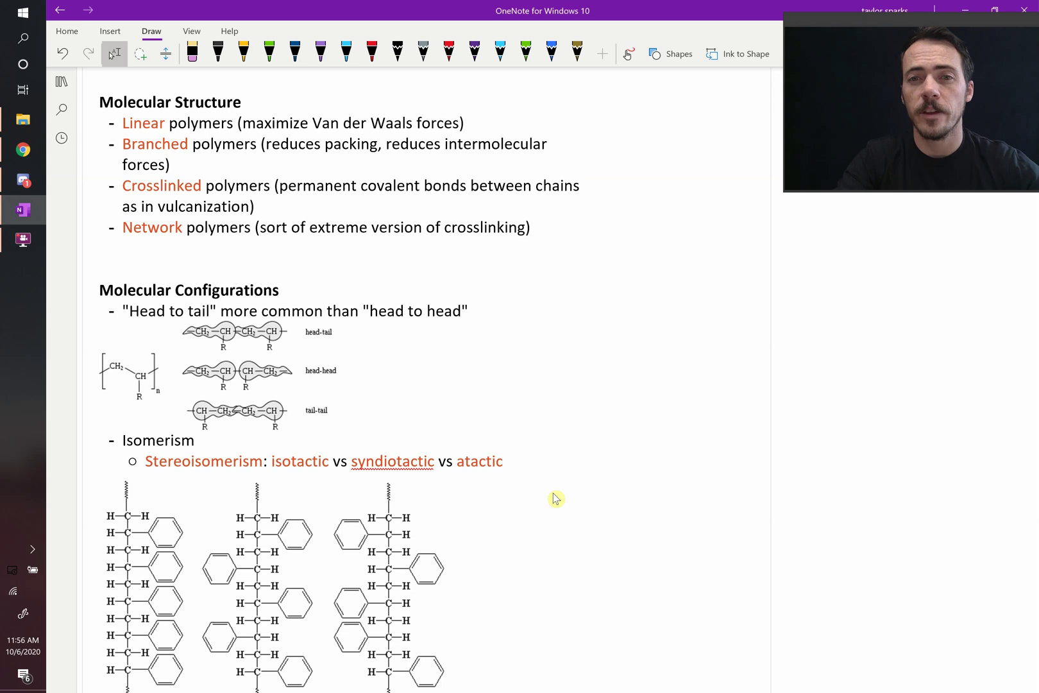
Draw two parallel red polymer chains with side-group ticks along the lower chain.
left_click_drag(549, 319, 985, 281)
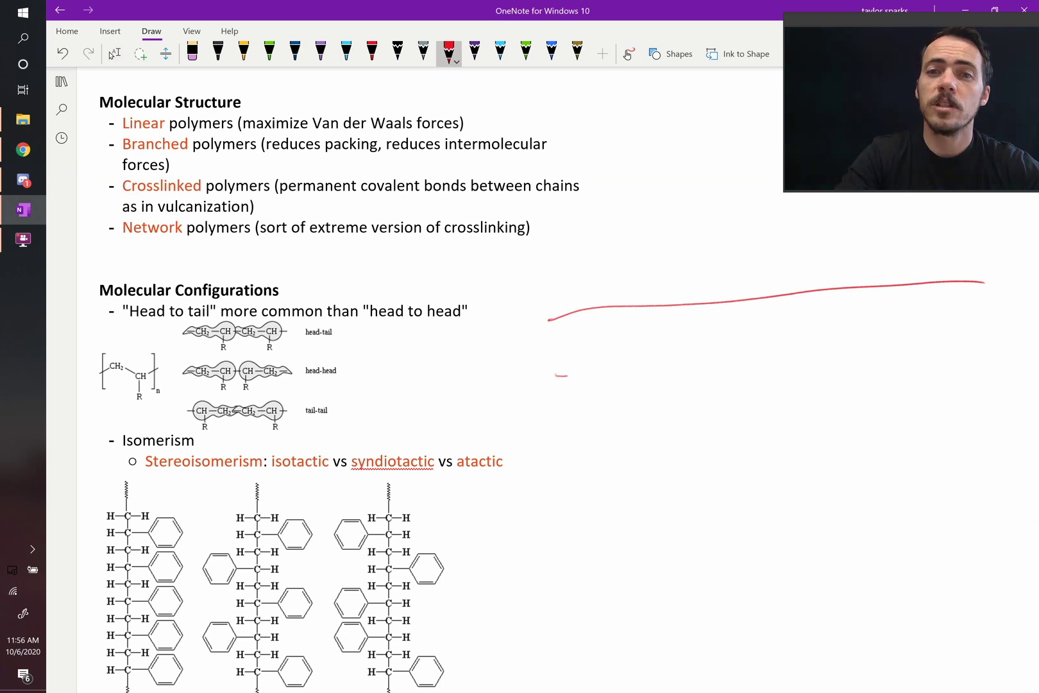
left_click_drag(568, 376, 1008, 333)
left_click_drag(639, 352, 636, 370)
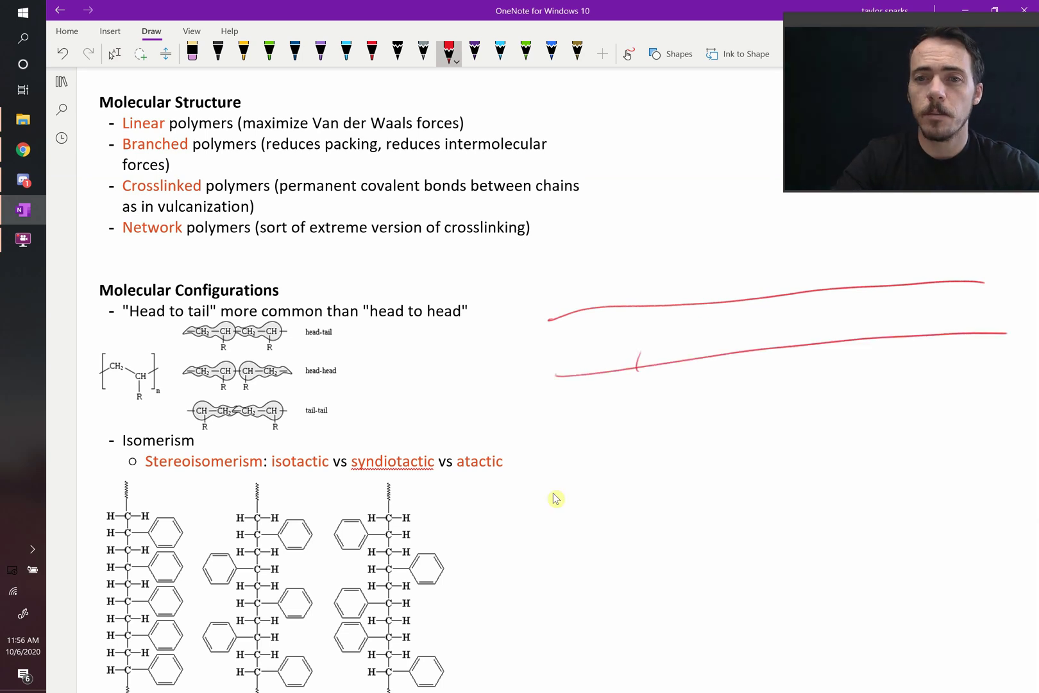
left_click_drag(769, 337, 760, 355)
left_click_drag(846, 343, 852, 358)
left_click_drag(967, 334, 975, 348)
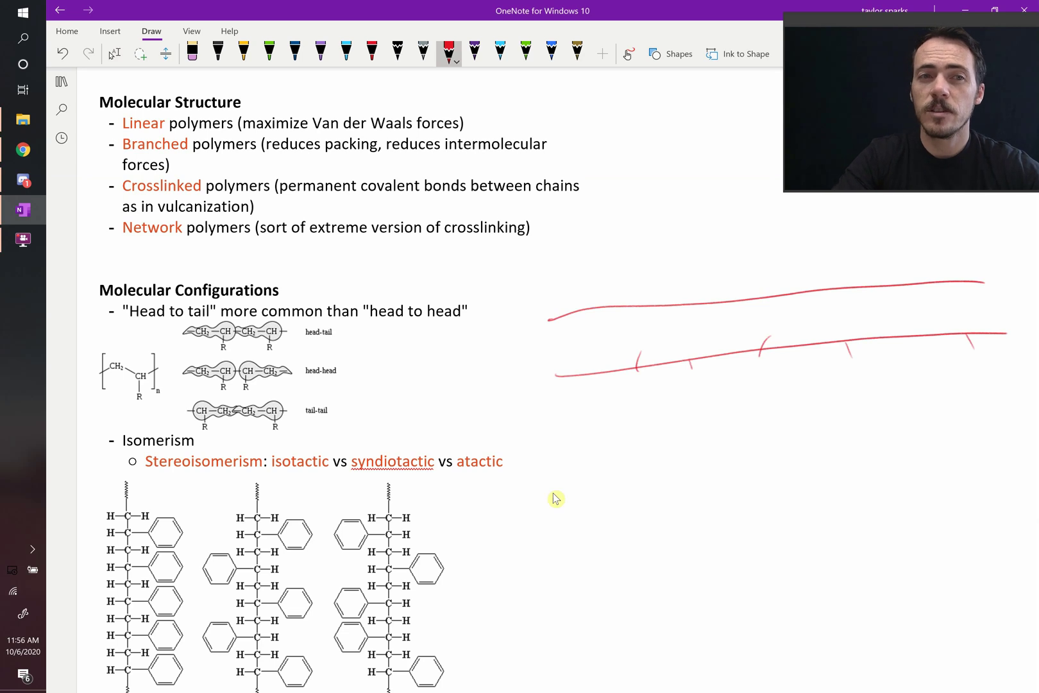
Sketch a red branched chain with several short side branches below the parallel chains.
mouse_move(598, 503)
left_mouse_down()
mouse_move(738, 463)
mouse_move(958, 480)
left_mouse_up()
left_click_drag(698, 472, 810, 612)
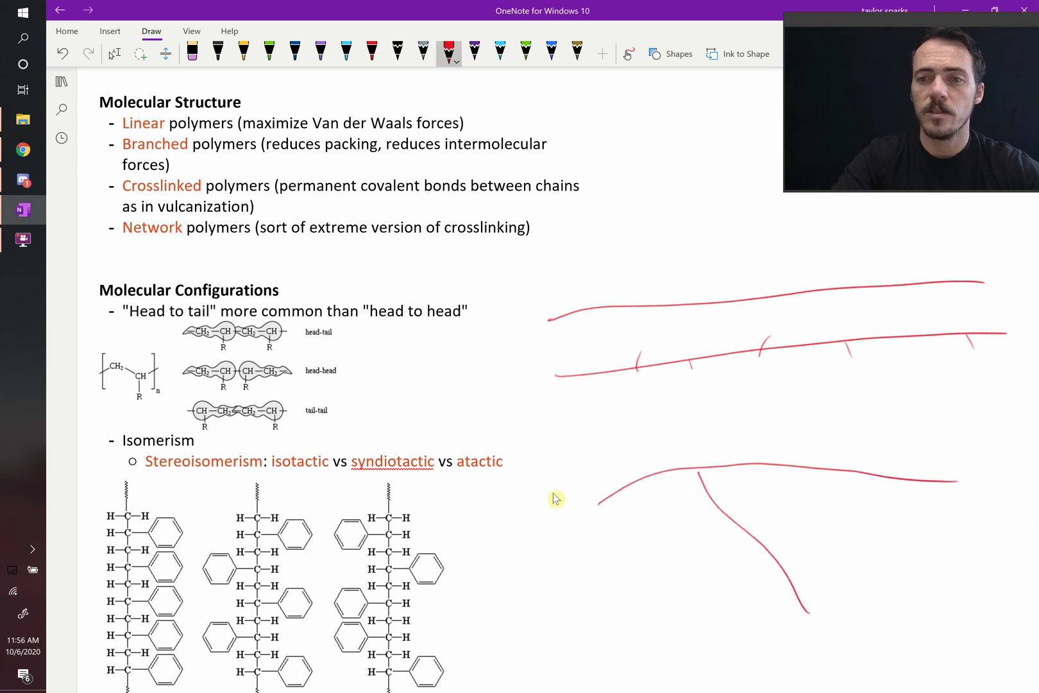
mouse_move(841, 487)
left_mouse_down()
mouse_move(883, 571)
mouse_move(833, 588)
left_mouse_up()
left_click_drag(734, 531, 688, 592)
mouse_move(779, 467)
left_mouse_down()
mouse_move(806, 434)
mouse_move(896, 398)
left_mouse_up()
left_click_drag(752, 403, 792, 430)
left_click_drag(589, 439, 654, 483)
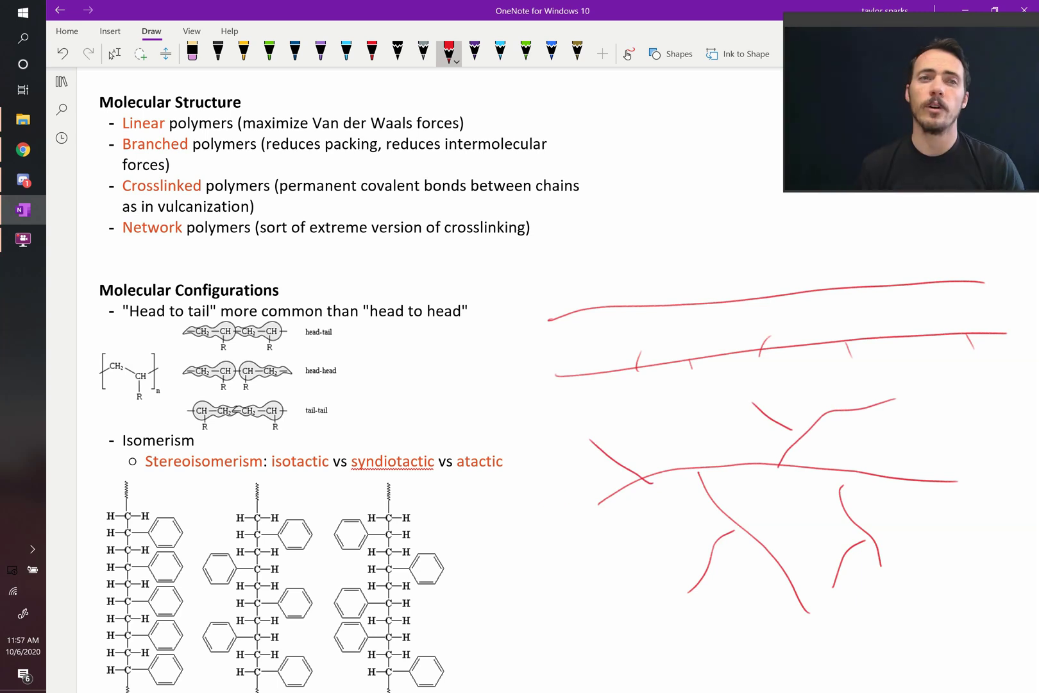
left_click(115, 53)
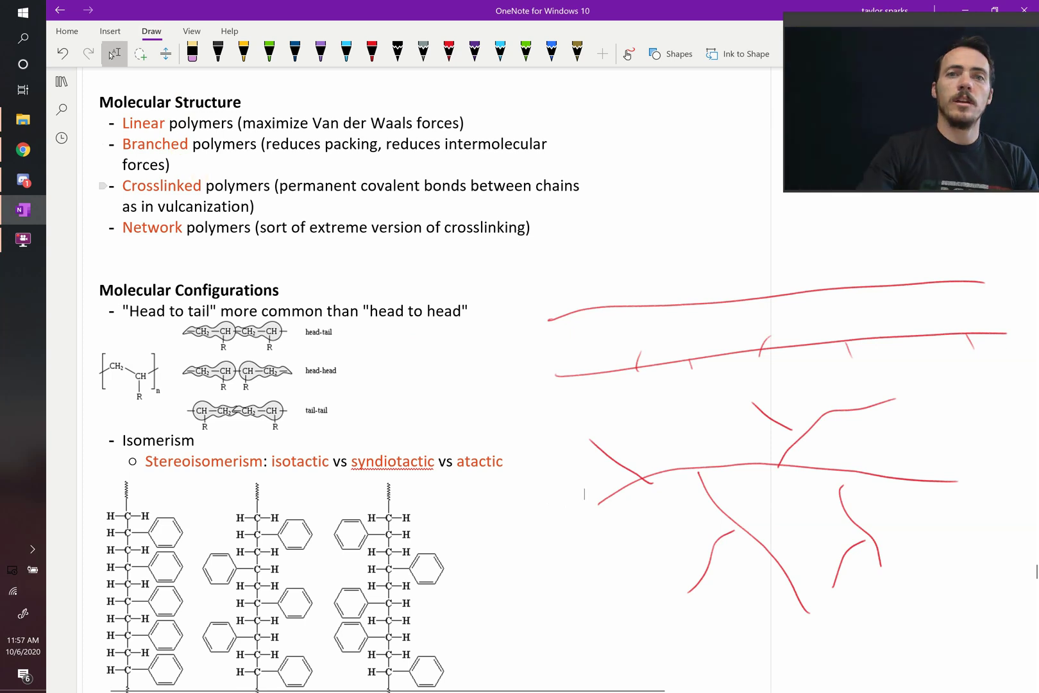
left_click(346, 53)
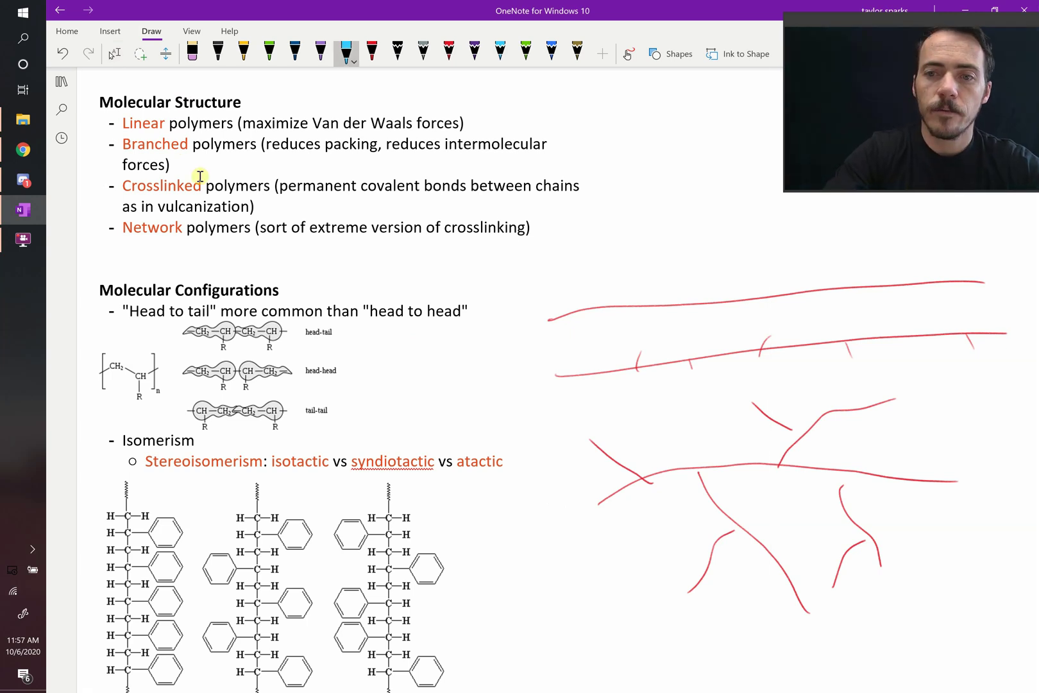
Undo the branched sketch and draw a light-blue S crosslink and arrows on the chains.
key("ctrl+z")
key("ctrl+z")
key("ctrl+z")
key("ctrl+z")
key("ctrl+z")
key("ctrl+z")
key("ctrl+z")
key("ctrl+z")
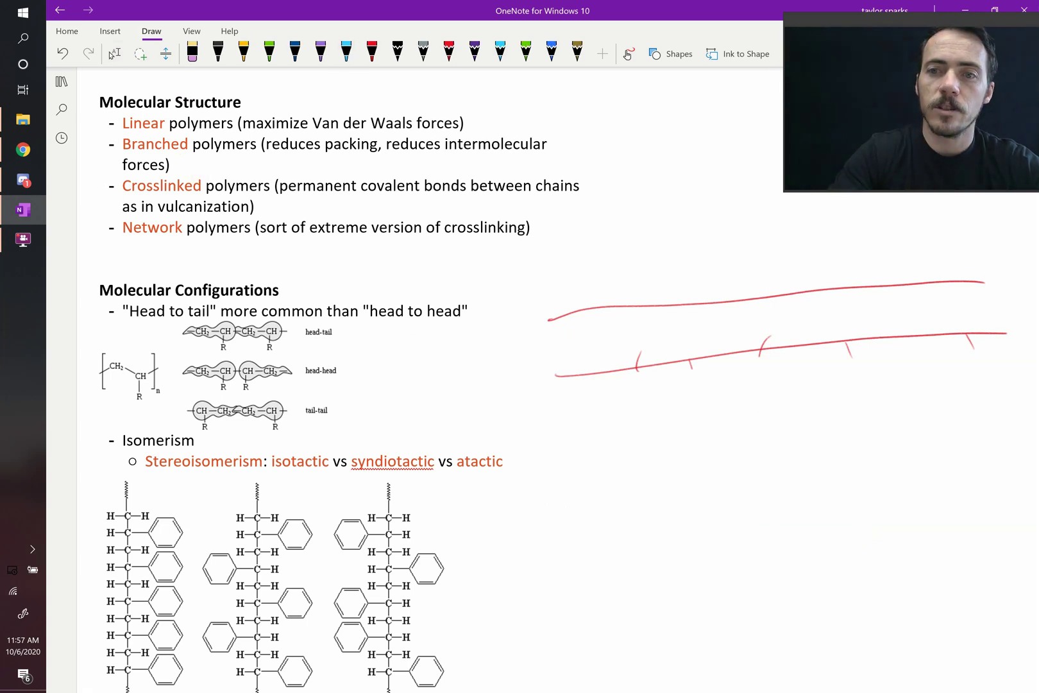
left_click(347, 53)
mouse_move(675, 324)
left_mouse_down()
mouse_move(676, 358)
mouse_move(665, 314)
left_mouse_up()
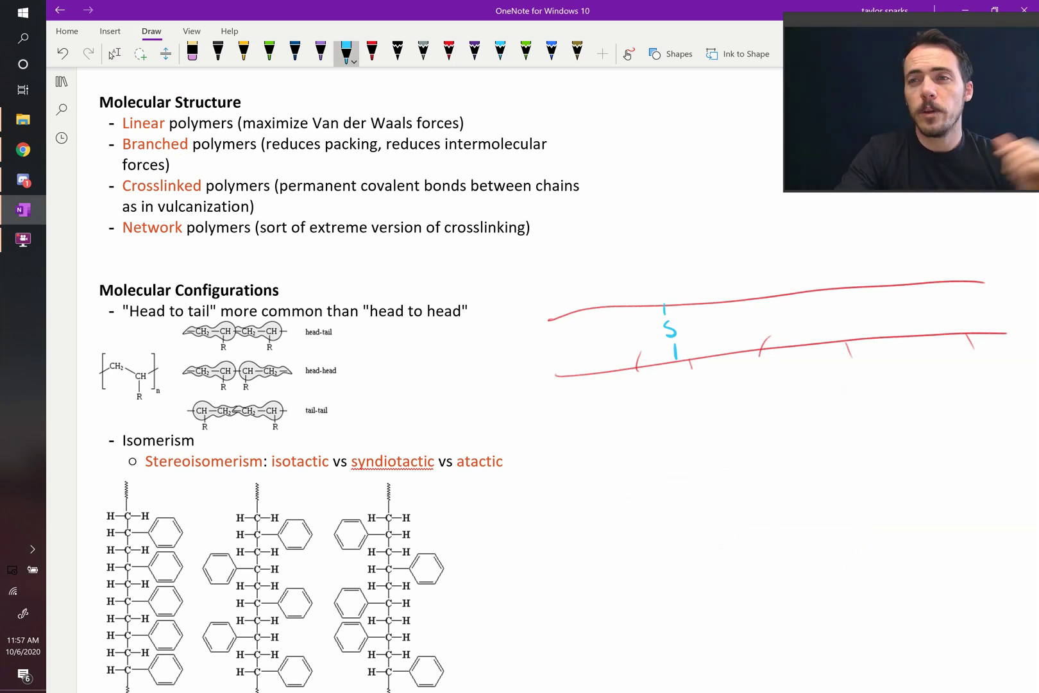
mouse_move(953, 334)
left_mouse_down()
mouse_move(1018, 325)
mouse_move(1008, 334)
left_mouse_up()
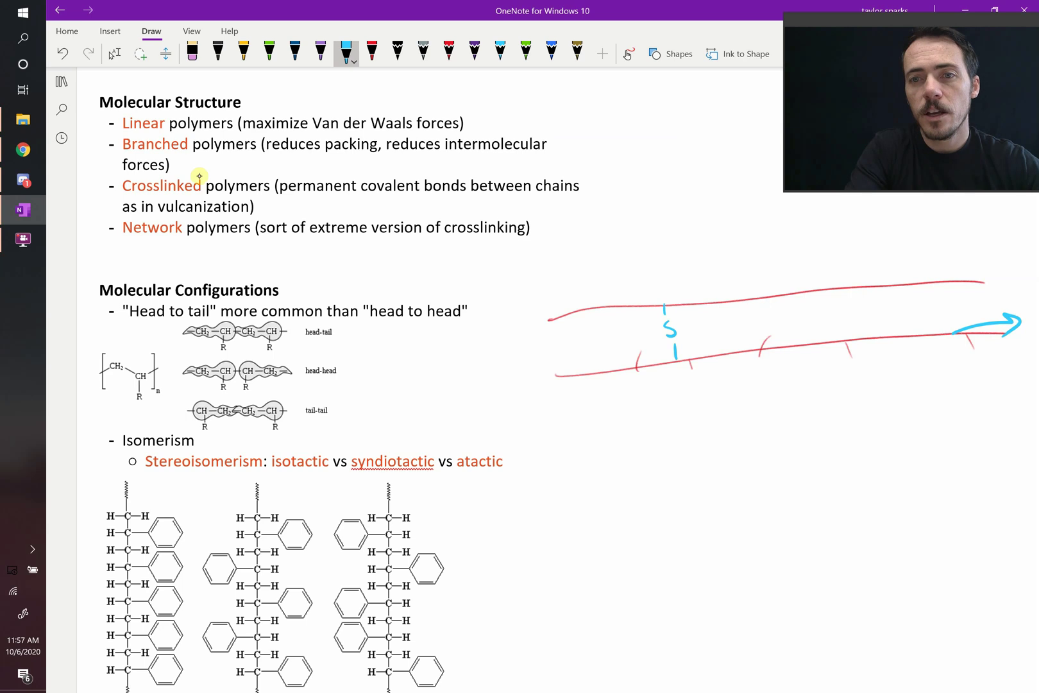
left_click_drag(682, 299, 719, 289)
left_click_drag(711, 285, 713, 294)
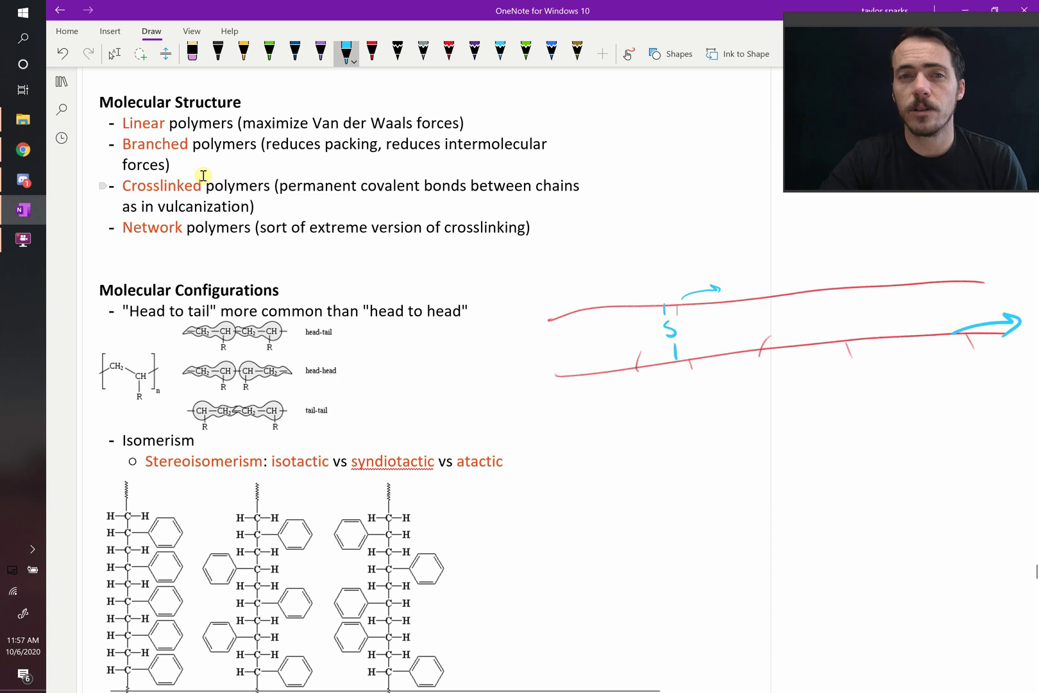
Circle the S crosslink in light blue, then undo the chain and crosslink annotations.
key("Escape")
left_click(404, 187)
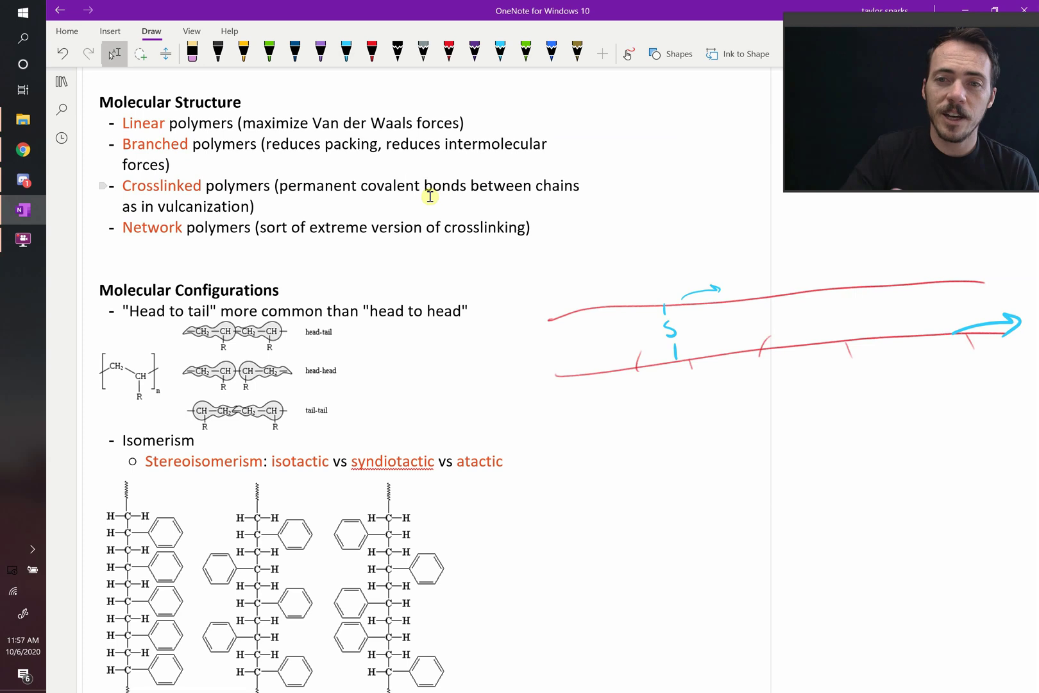
left_click(346, 53)
mouse_move(664, 314)
left_mouse_down()
mouse_move(632, 359)
mouse_move(628, 391)
left_mouse_up()
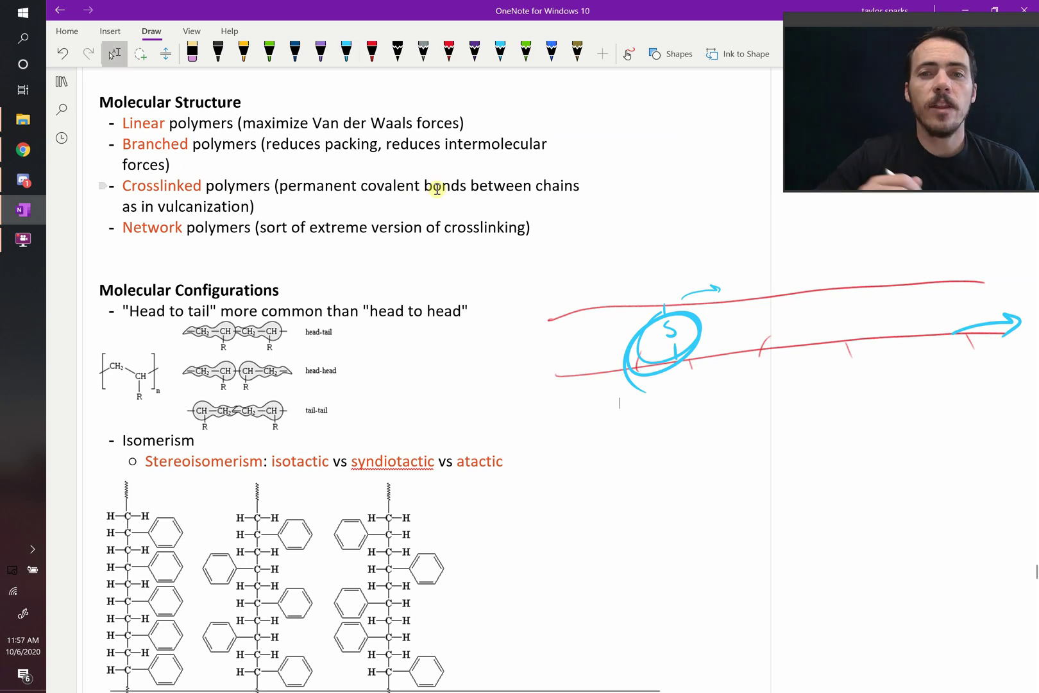
key("ctrl+z")
key("ctrl+z")
key("ctrl+z")
key("ctrl+z")
key("ctrl+z")
key("ctrl+z")
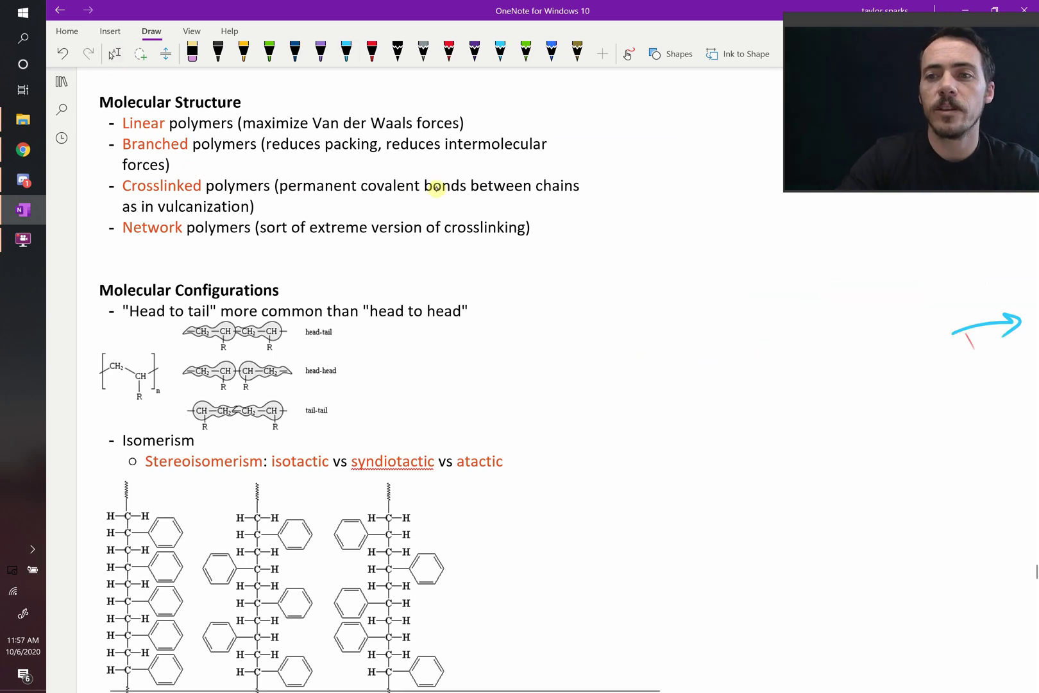
Draw a light-blue hexagonal ring and write a purple CH₂ above it with a lower-left bond.
left_click(347, 51)
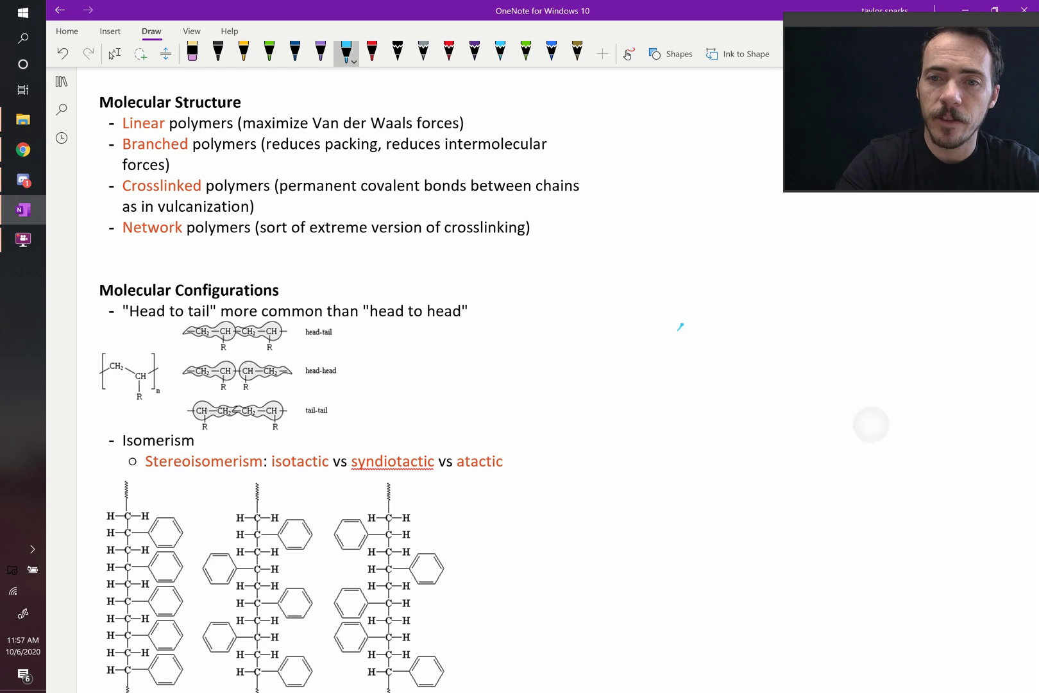
mouse_move(682, 324)
left_mouse_down()
mouse_move(658, 417)
mouse_move(731, 406)
mouse_move(681, 322)
left_mouse_up()
left_click(475, 51)
left_click_drag(692, 248, 691, 266)
left_click_drag(700, 238, 700, 264)
left_click_drag(708, 235, 708, 260)
mouse_move(702, 255)
left_mouse_down()
mouse_move(713, 254)
mouse_move(724, 279)
left_mouse_up()
mouse_move(638, 398)
left_mouse_down()
mouse_move(567, 438)
mouse_move(578, 434)
left_mouse_up()
Write purple CH₂ groups at the ring's lower-left and lower-right bonds.
mouse_move(589, 401)
left_mouse_down()
mouse_move(587, 432)
mouse_move(616, 441)
left_mouse_up()
mouse_move(733, 413)
left_mouse_down()
mouse_move(793, 450)
mouse_move(810, 448)
left_mouse_up()
left_click_drag(821, 413, 822, 443)
mouse_move(810, 432)
left_mouse_down()
mouse_move(821, 430)
mouse_move(835, 463)
left_mouse_up()
Add a green bond below the ring with an OH label.
left_click(525, 51)
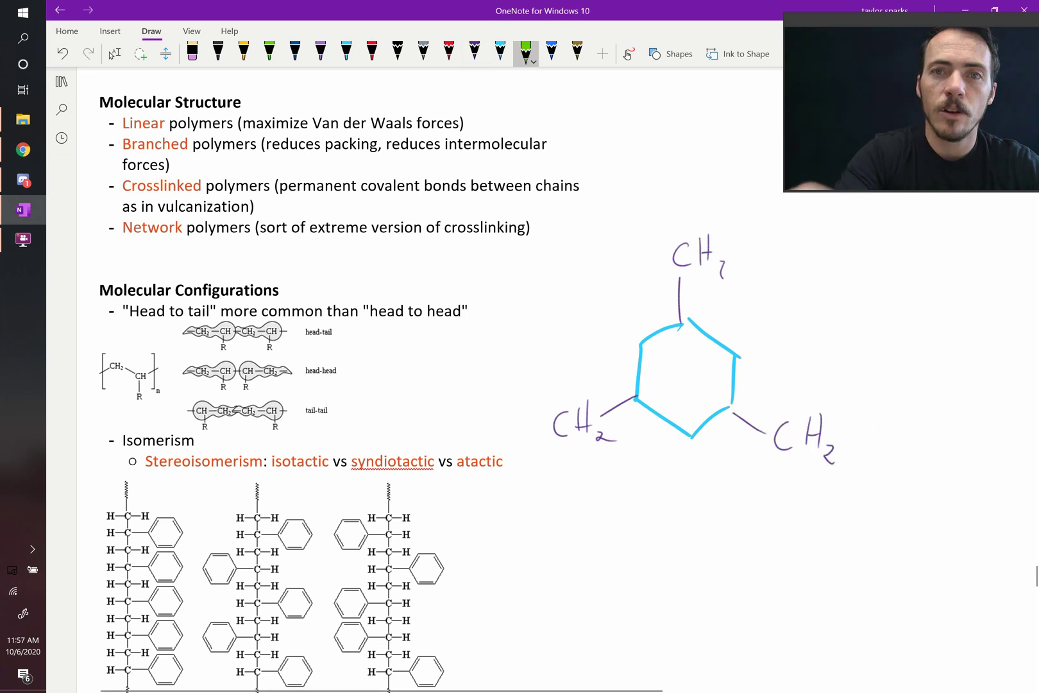
left_click_drag(692, 439, 692, 457)
left_click_drag(689, 485, 713, 511)
left_click_drag(704, 499, 714, 497)
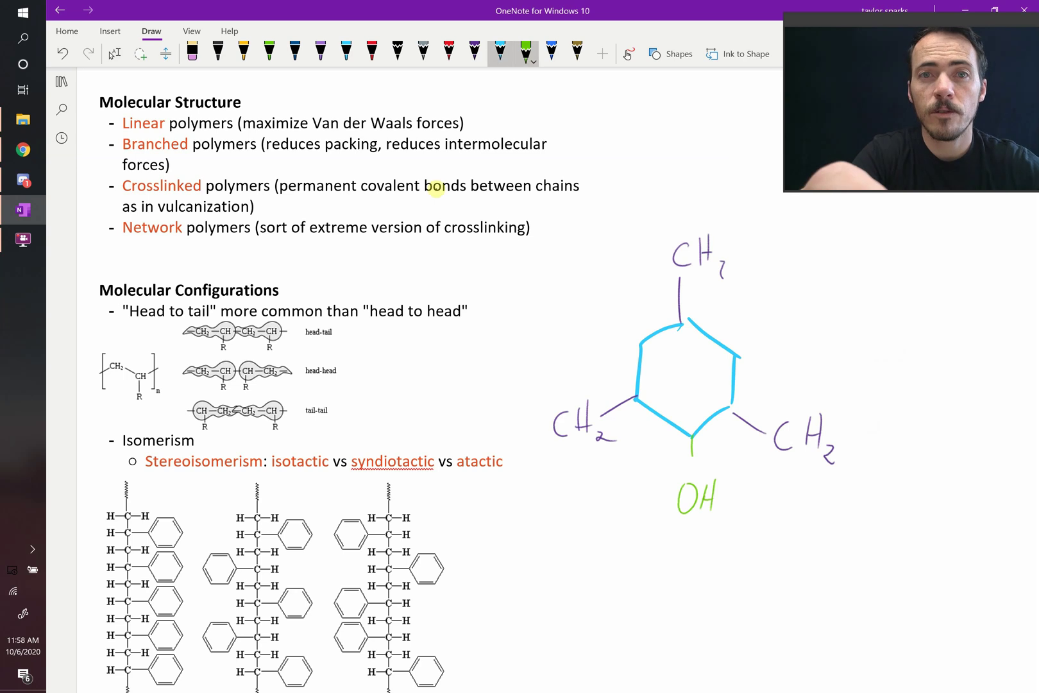
Add purple bond stubs to the top, left and right CH₂ groups.
left_click(474, 52)
left_click_drag(679, 212, 678, 236)
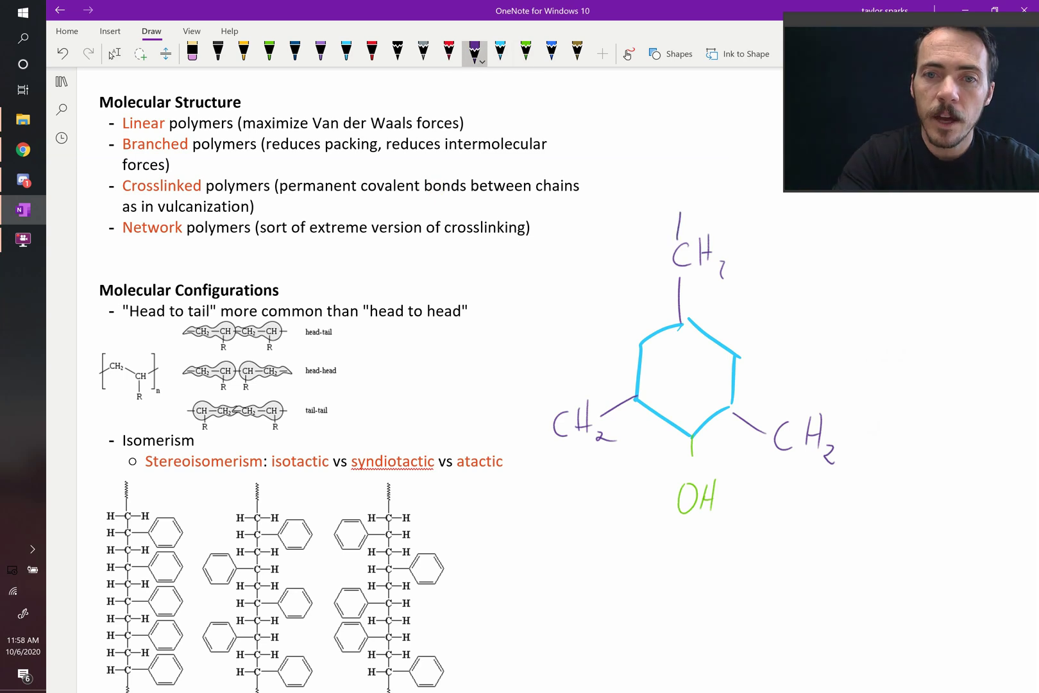
left_click_drag(522, 440, 546, 434)
left_click_drag(793, 466, 801, 489)
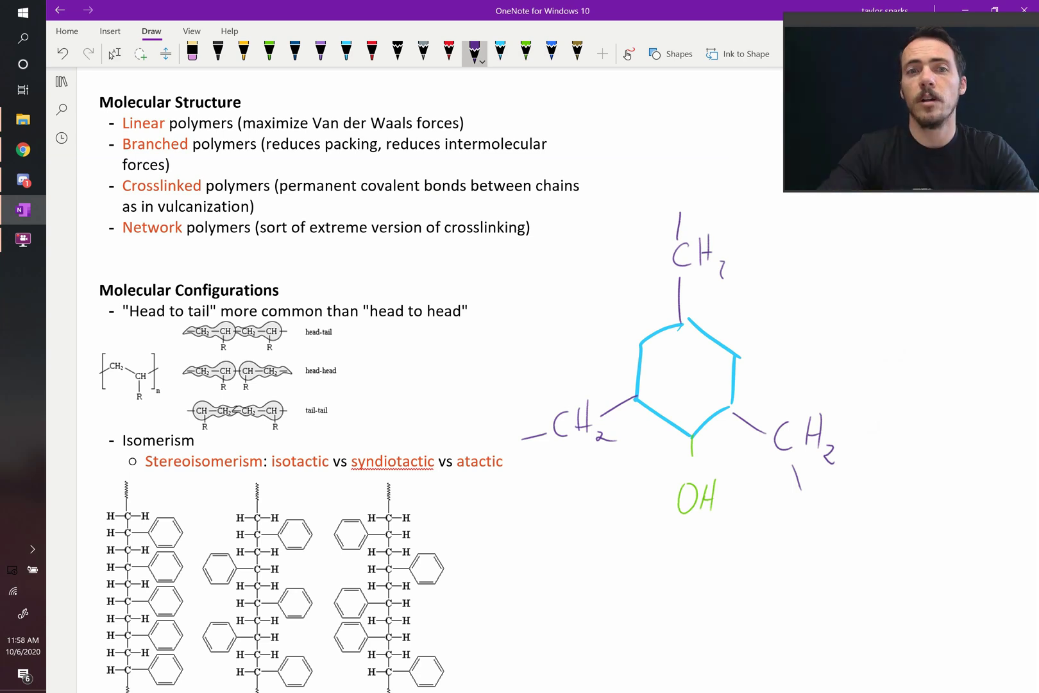
key("Escape")
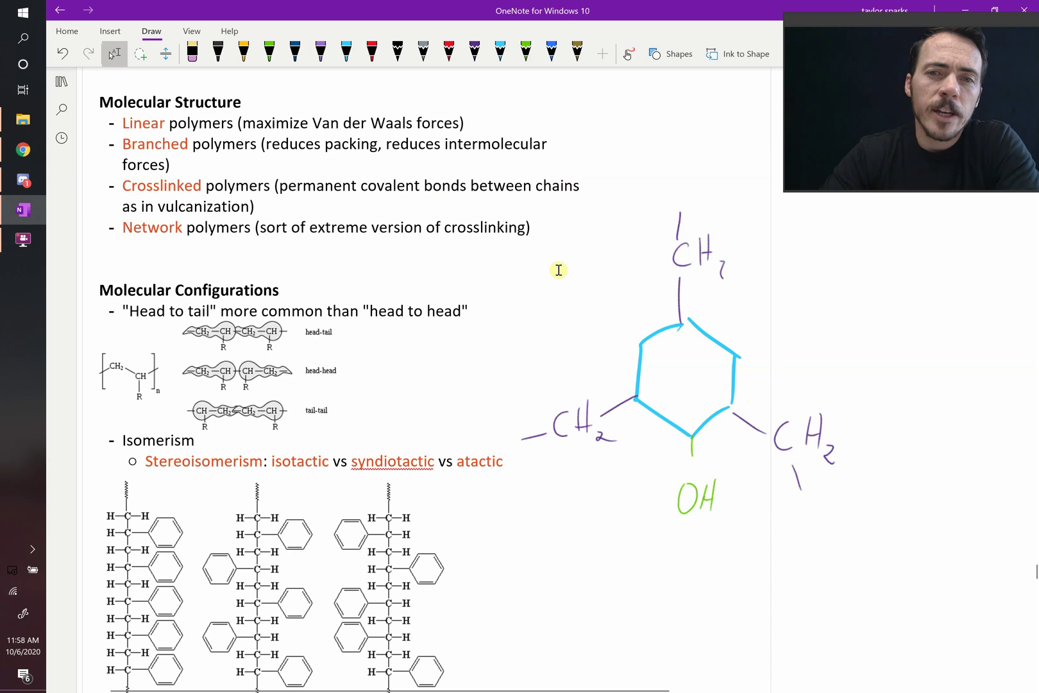
scroll(557, 269, "down", 3)
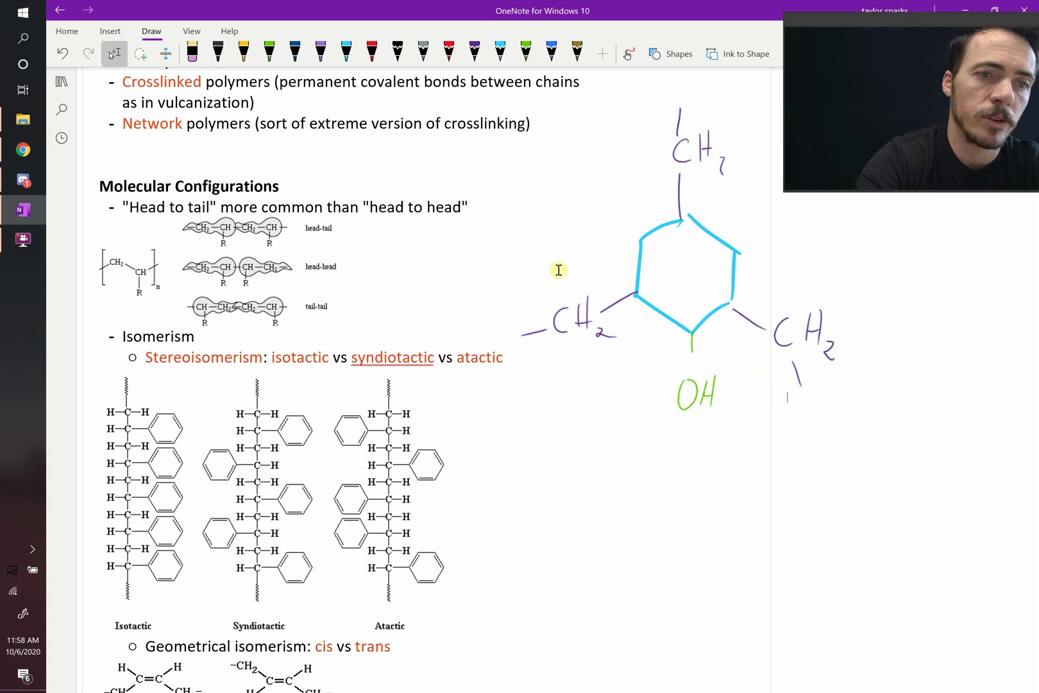
mouse_move(138, 245)
left_mouse_down()
mouse_move(102, 250)
mouse_move(140, 312)
mouse_move(132, 245)
left_mouse_up()
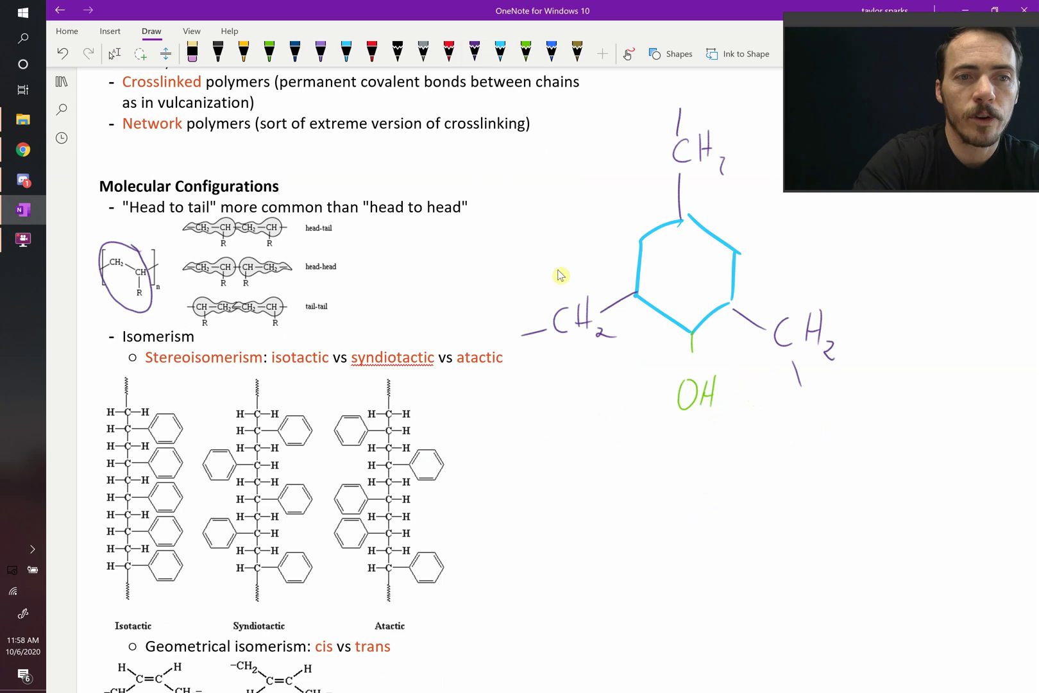
key("ctrl+z")
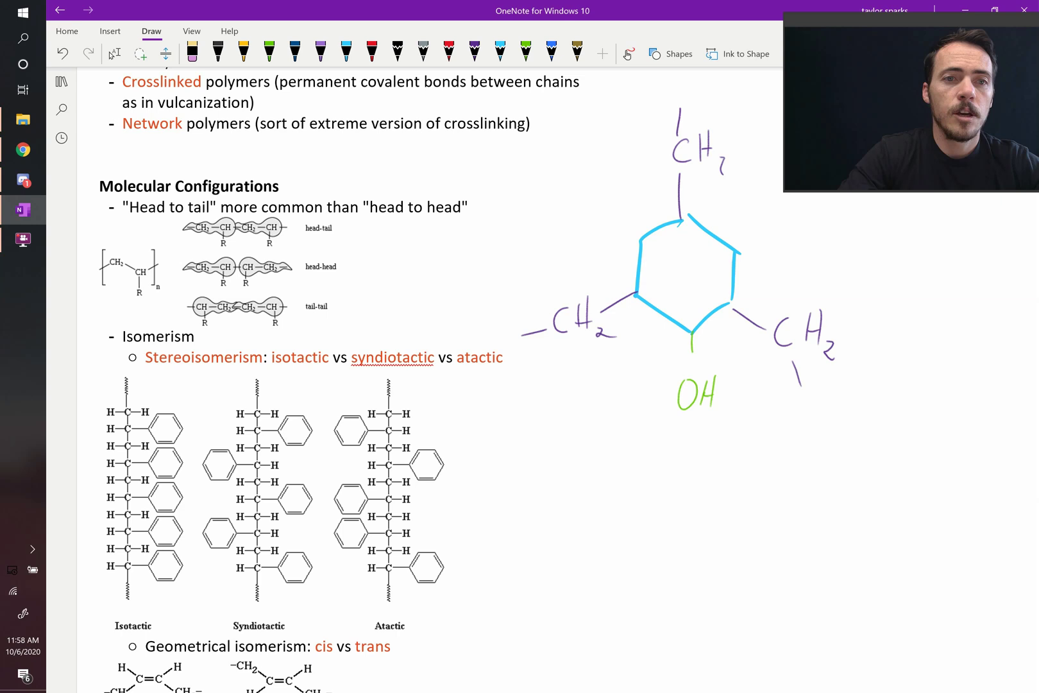
left_click(475, 53)
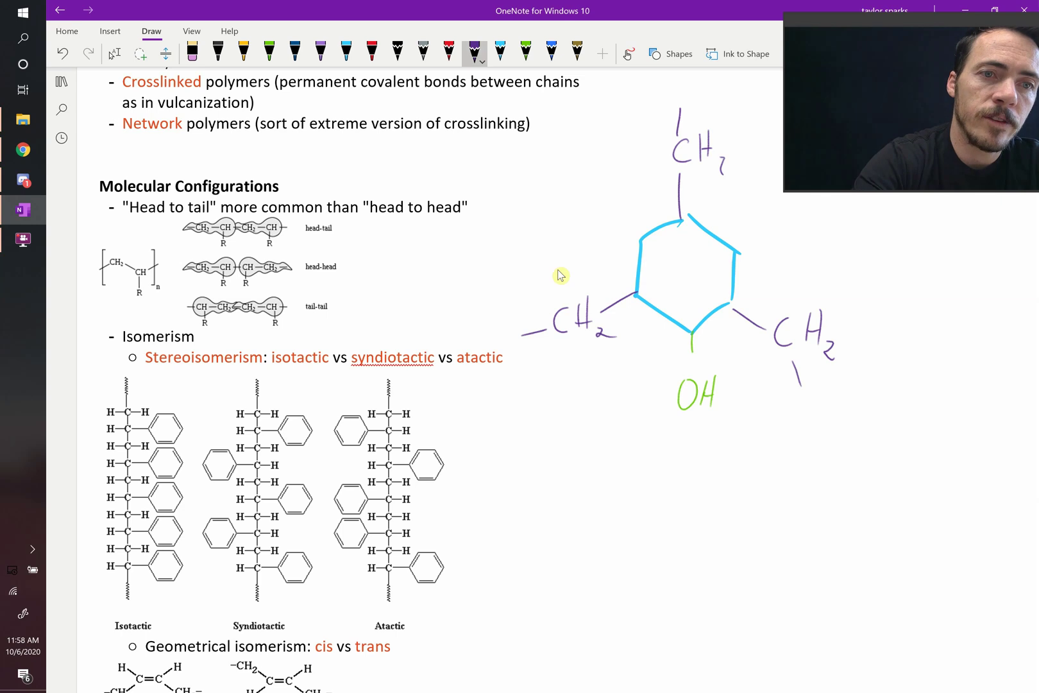
mouse_move(195, 237)
left_mouse_down()
mouse_move(230, 251)
mouse_move(201, 248)
mouse_move(273, 251)
left_mouse_up()
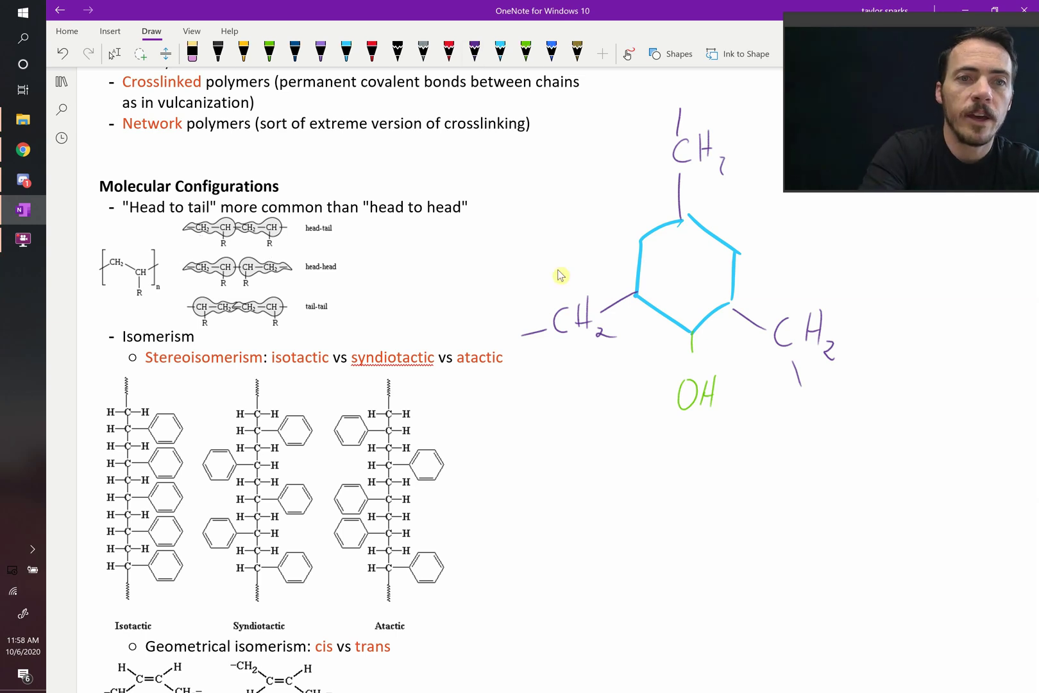
left_click(474, 51)
left_click_drag(222, 292, 271, 290)
left_click_drag(272, 285, 276, 284)
left_click_drag(276, 280, 294, 290)
left_click_drag(295, 286, 299, 285)
mouse_move(299, 279)
left_mouse_down()
mouse_move(298, 289)
mouse_move(269, 286)
left_mouse_up()
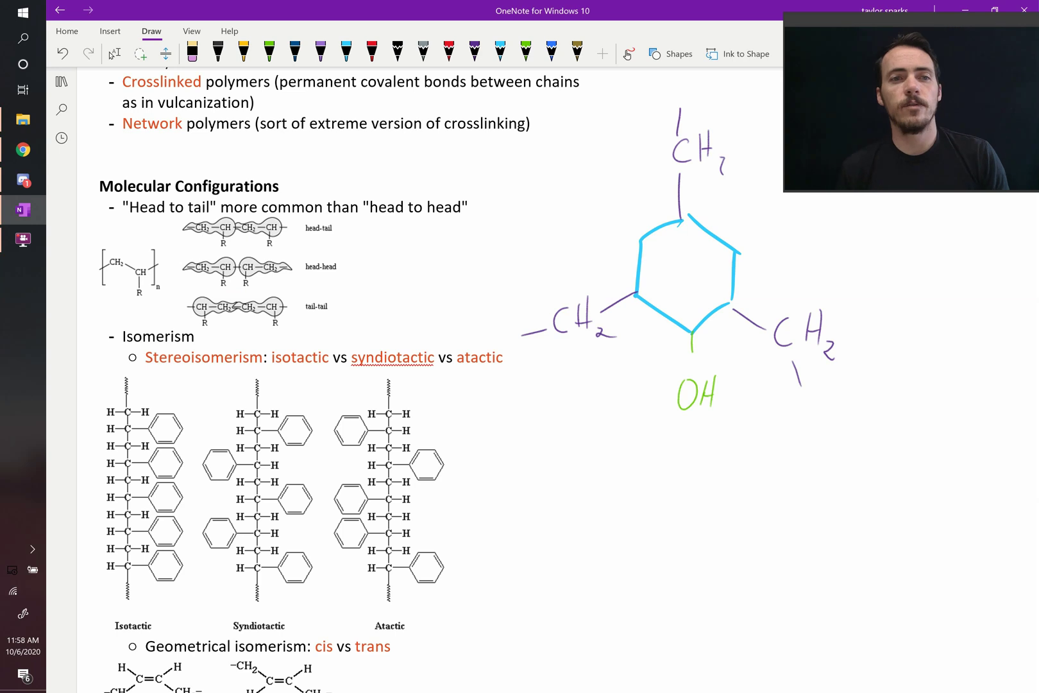
left_click(113, 54)
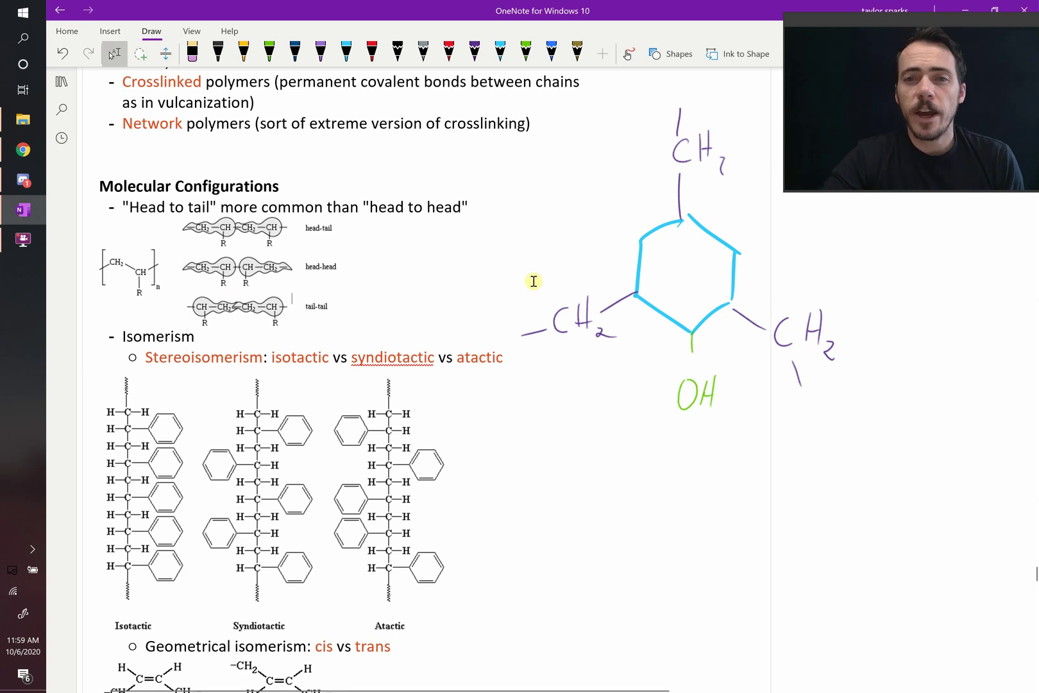
Loop purple ink around the isotactic phenyl rings, undoing a stray zigzag over the syndiotactic chain.
scroll(534, 280, "down", 5)
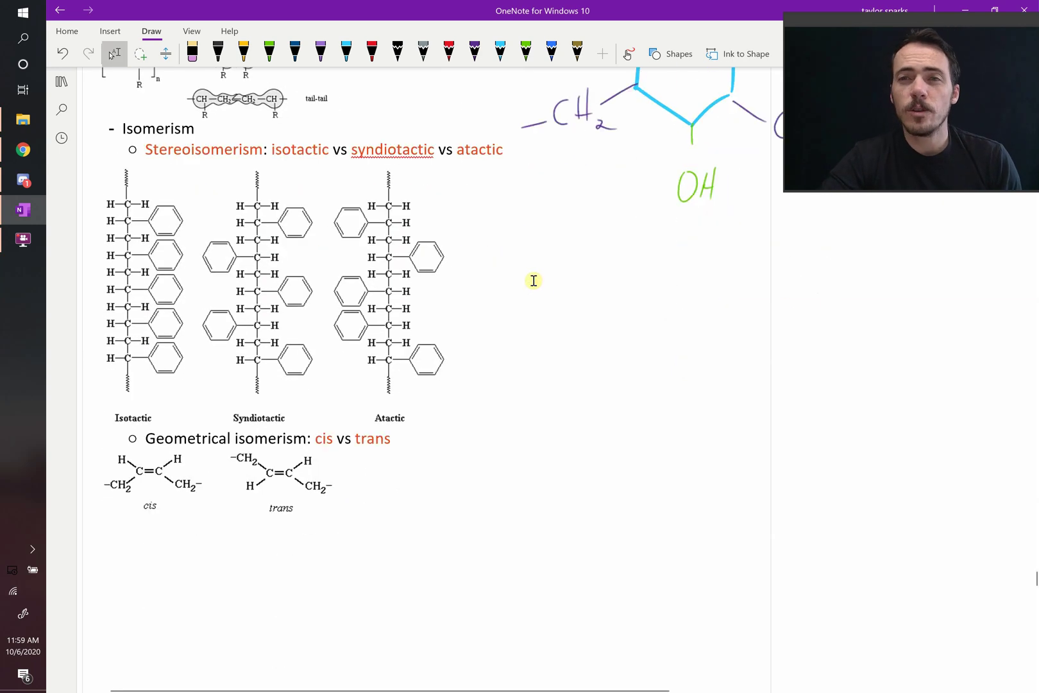
scroll(534, 281, "up", 3)
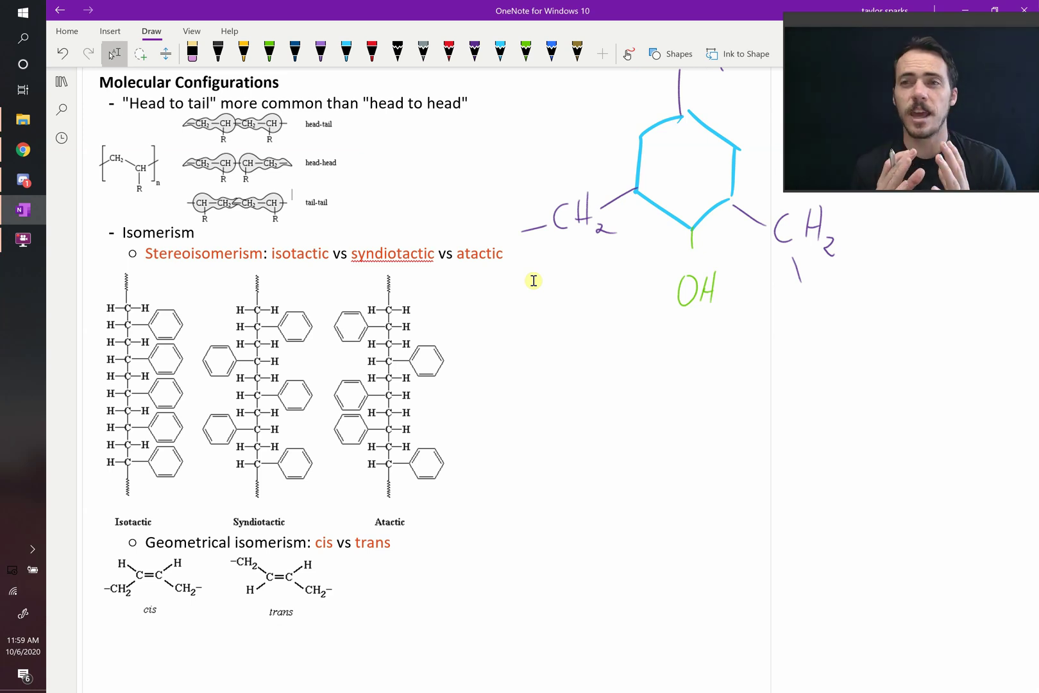
left_click(474, 54)
mouse_move(174, 283)
left_mouse_down()
mouse_move(159, 285)
mouse_move(166, 525)
mouse_move(156, 292)
left_mouse_up()
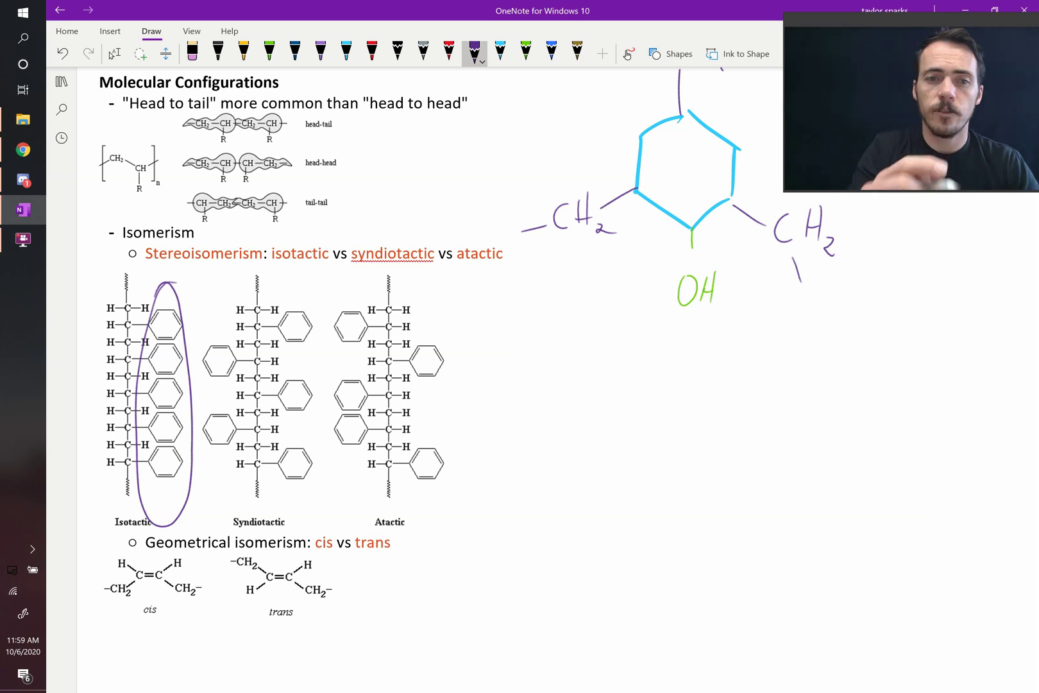
mouse_move(299, 470)
left_mouse_down()
mouse_move(209, 443)
mouse_move(235, 350)
mouse_move(329, 313)
left_mouse_up()
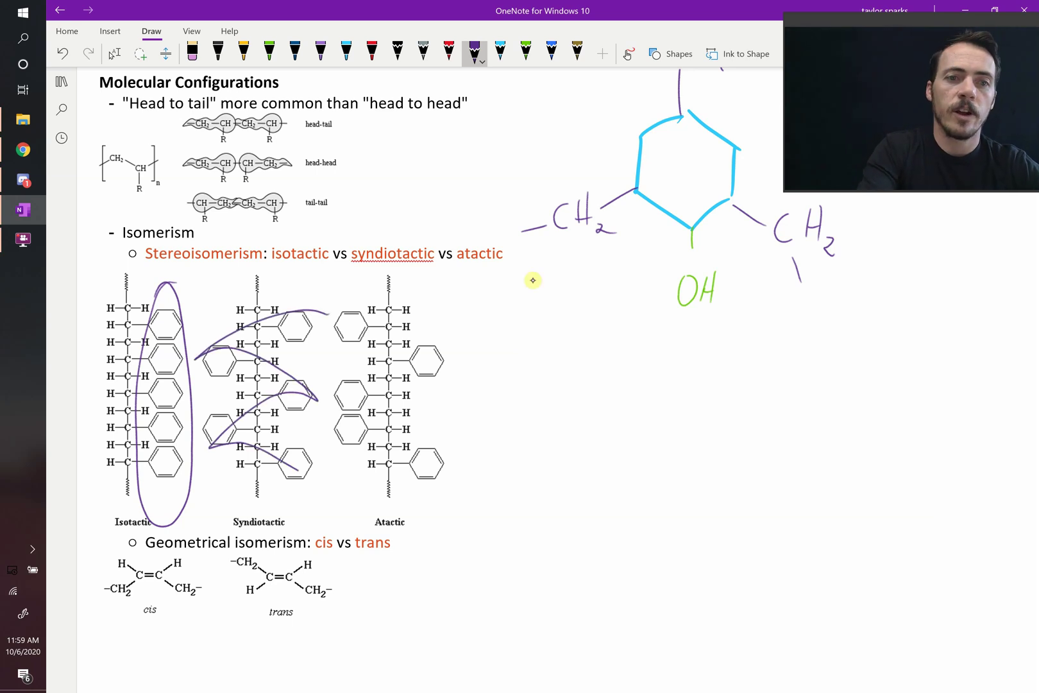
key("ctrl+z")
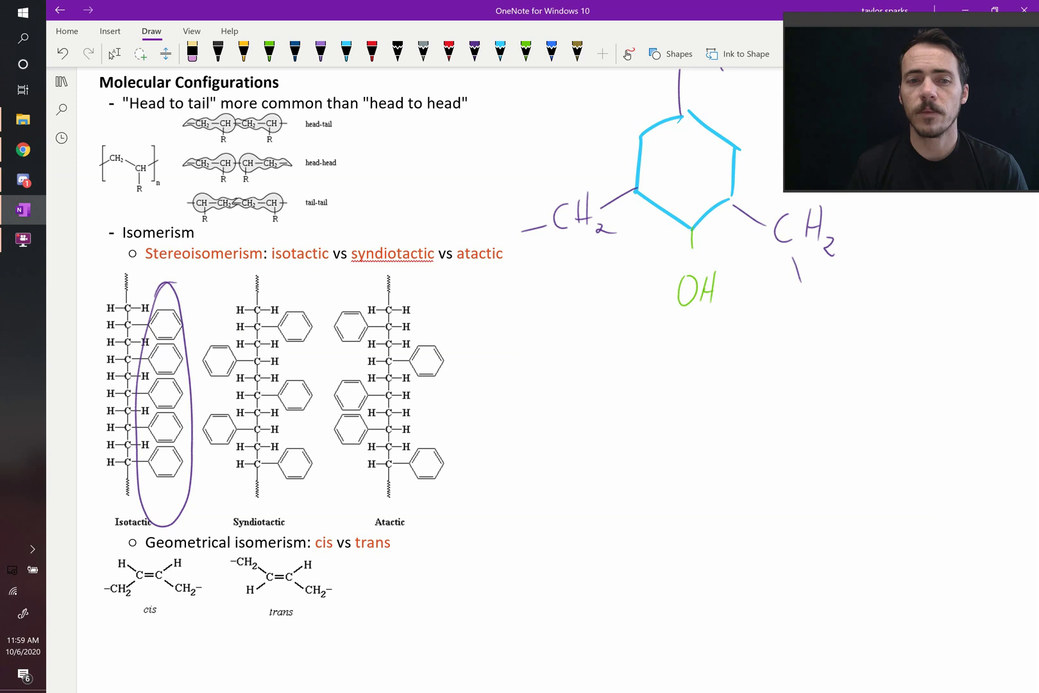
scroll(561, 295, "down", 3)
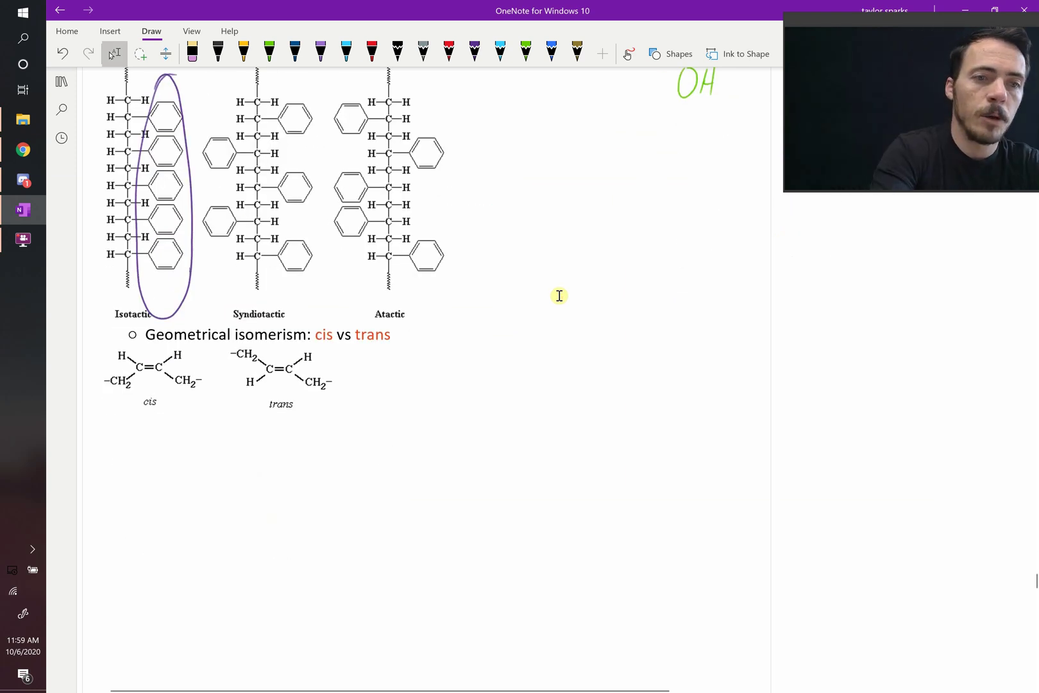
Mark the cis C=C bond in purple and draw arrows toward both cis CH2 ends.
left_click(474, 53)
mouse_move(144, 362)
left_mouse_down()
mouse_move(155, 361)
mouse_move(158, 377)
left_mouse_up()
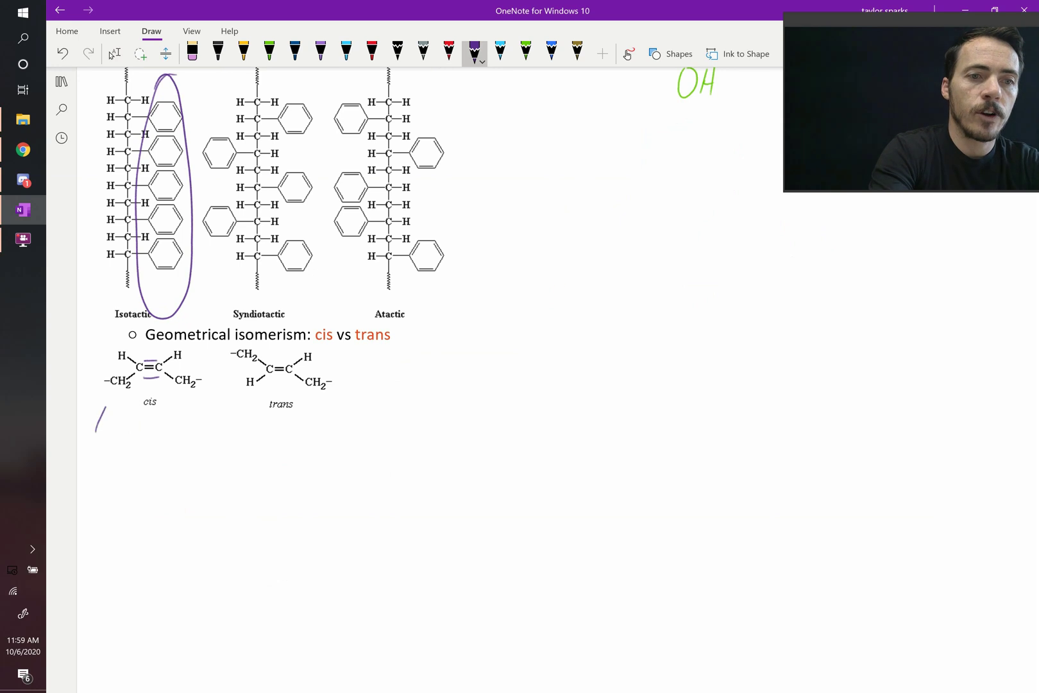
left_click_drag(100, 403, 112, 407)
mouse_move(207, 428)
left_mouse_down()
mouse_move(181, 403)
mouse_move(191, 405)
left_mouse_up()
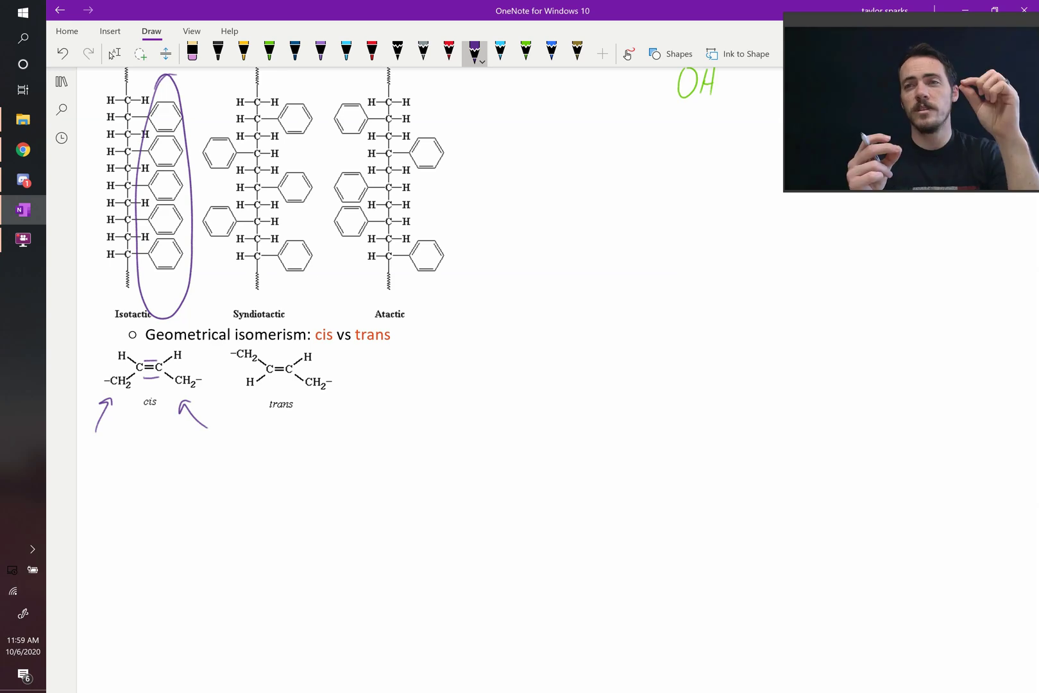
Remove the purple oval around the isotactic phenyl rings.
left_click(114, 54)
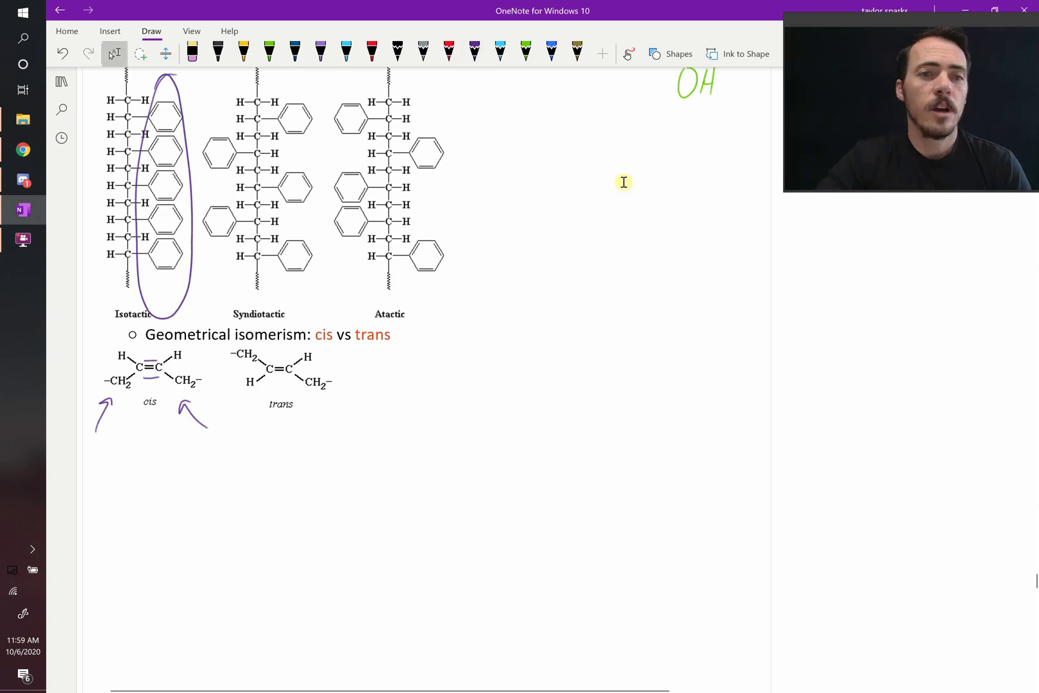
scroll(495, 383, "up", 3)
scroll(494, 383, "up", 5)
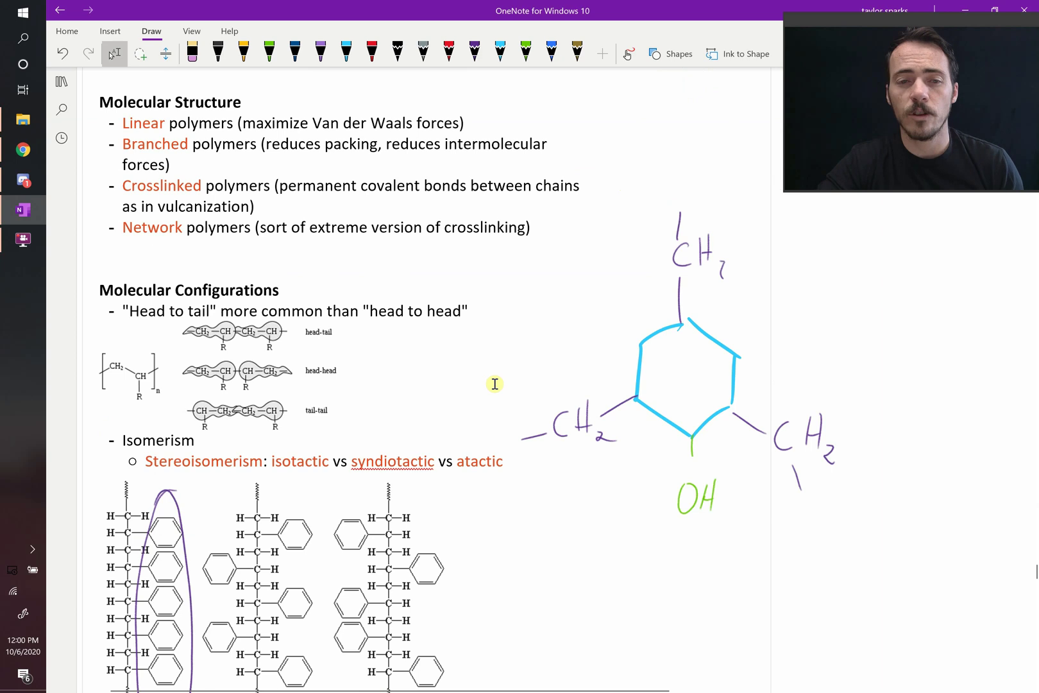
scroll(495, 384, "down", 4)
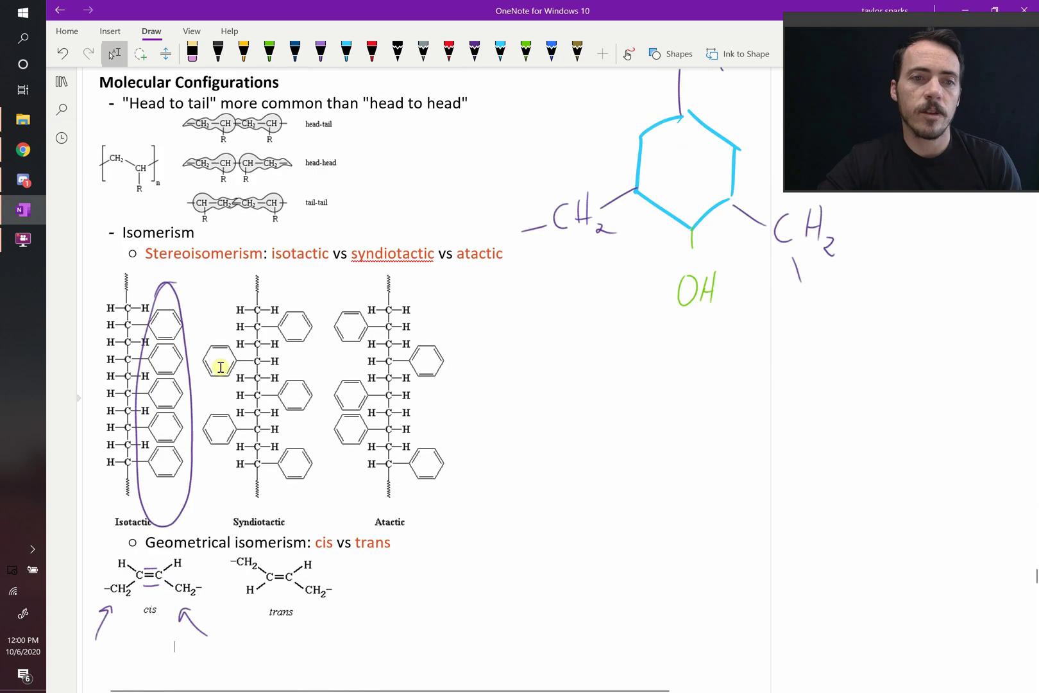
key("ctrl+z")
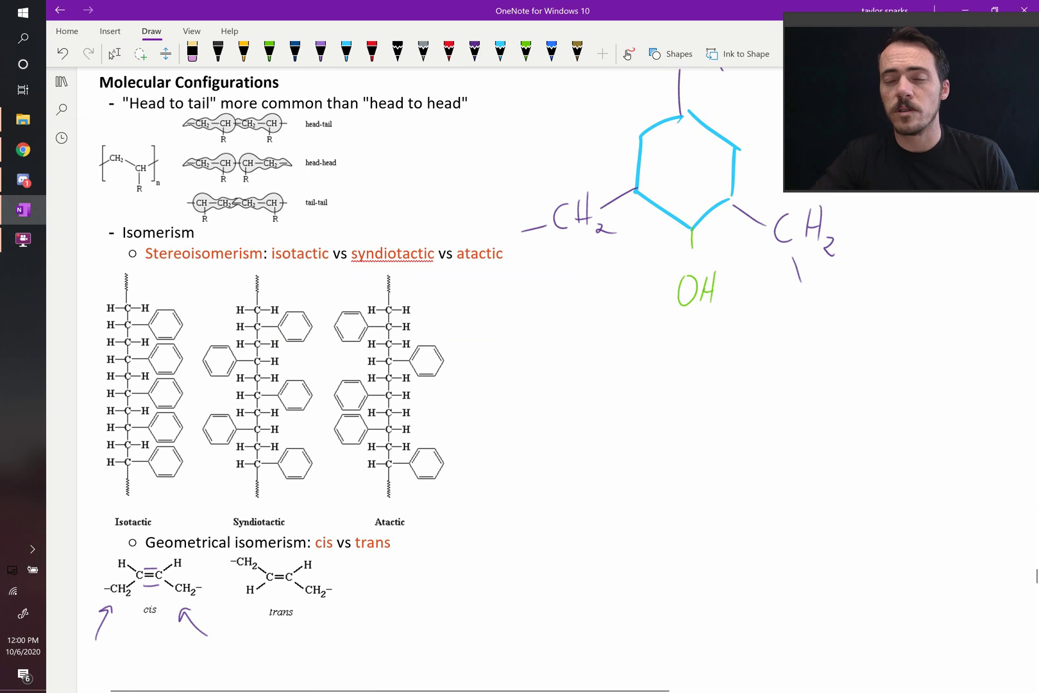
left_click(115, 54)
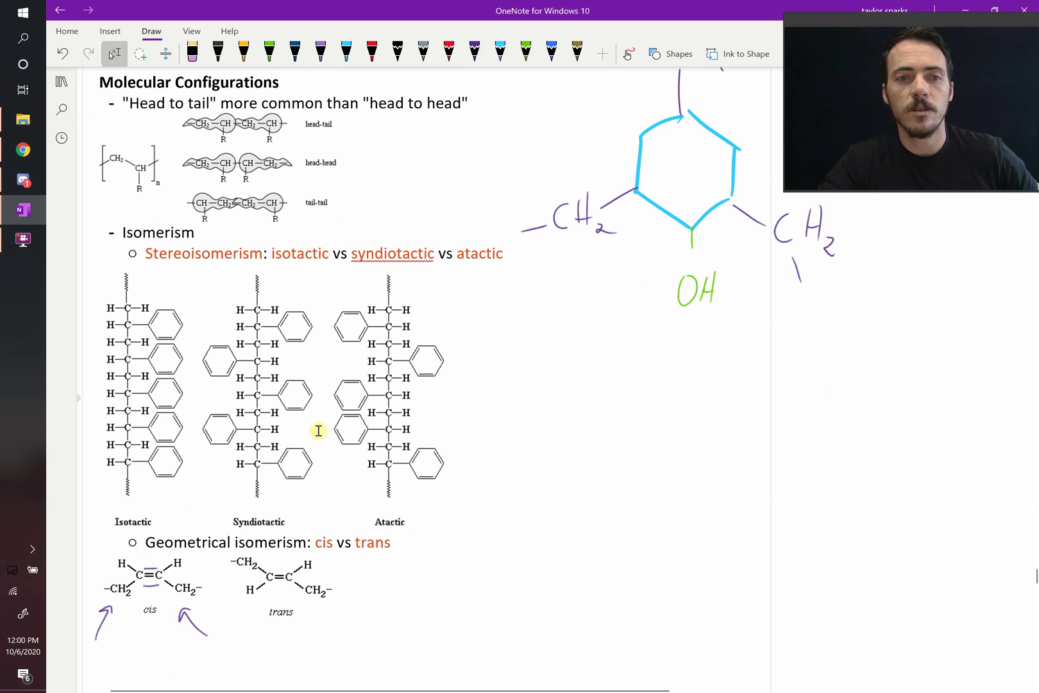